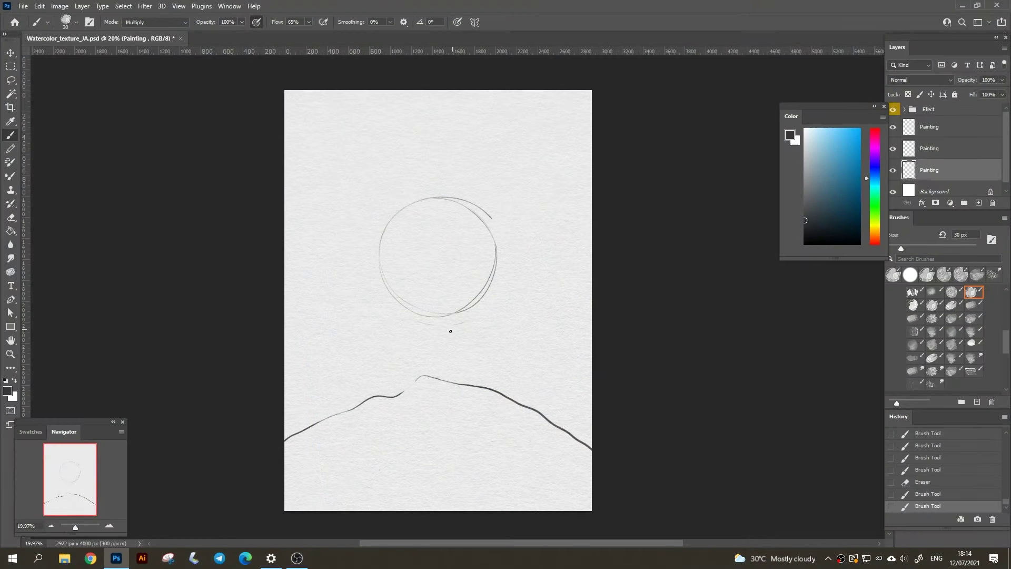
# Sketch the seated cat's head and body inside the moon circle with brush 17
pyautogui.moveTo(477, 305); pyautogui.dragTo(466, 315)
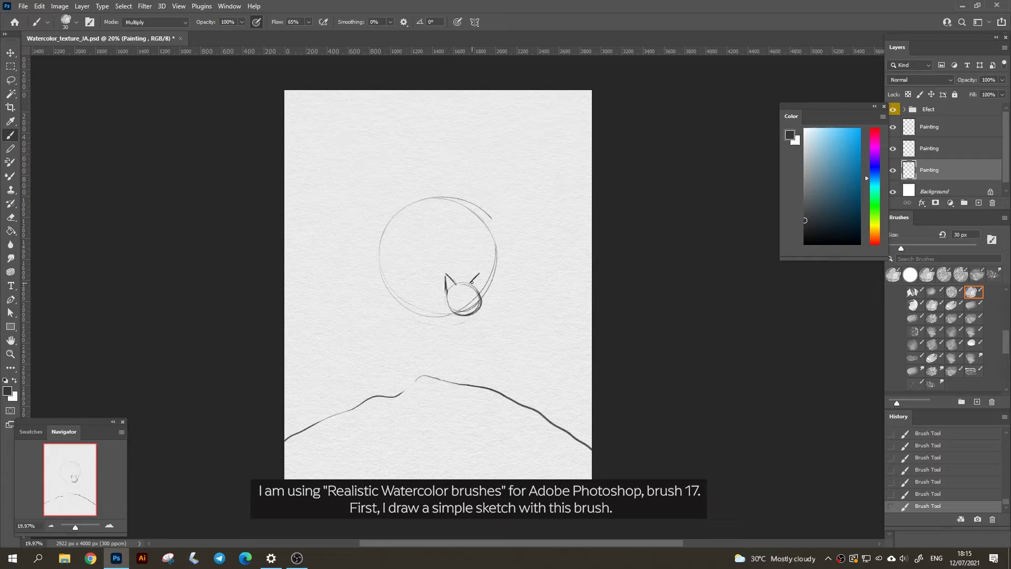
pyautogui.moveTo(448, 327); pyautogui.dragTo(449, 346)
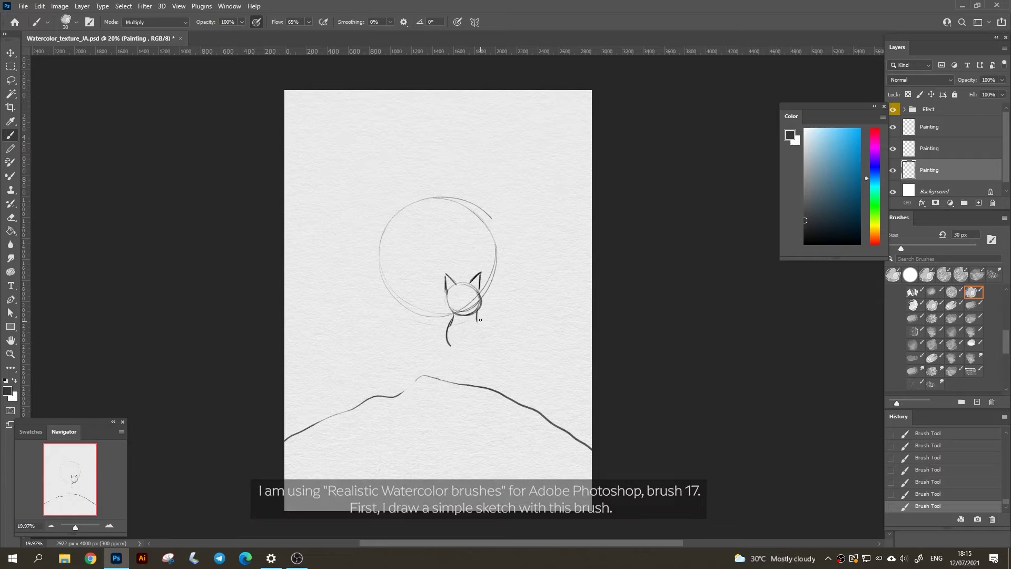
pyautogui.moveTo(476, 309); pyautogui.dragTo(482, 323)
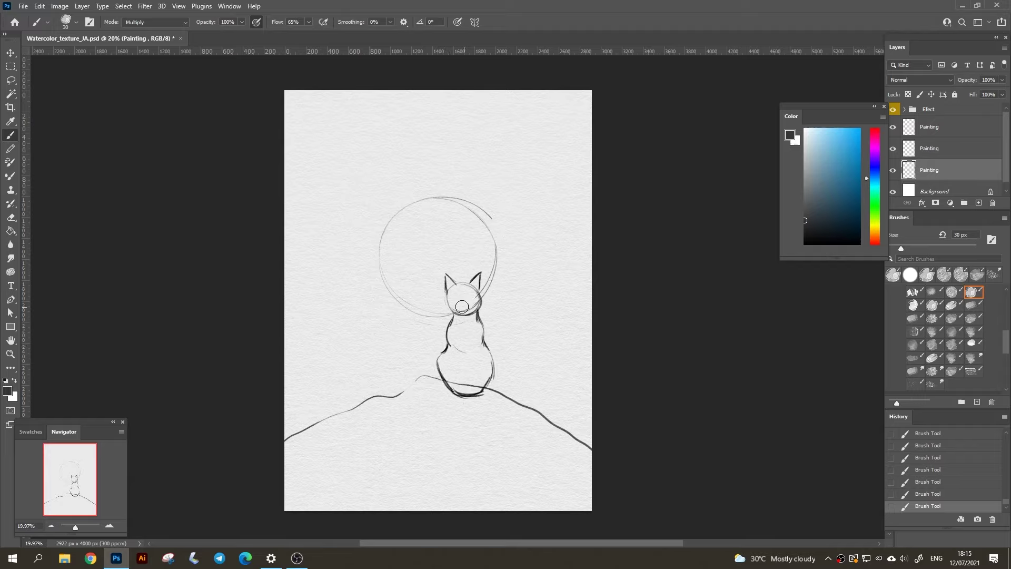
# Erase and redraw the cat's long tail down the hill, then lower the sketch layer's Fill to 26%
pyautogui.press('e')
pyautogui.click(474, 354)
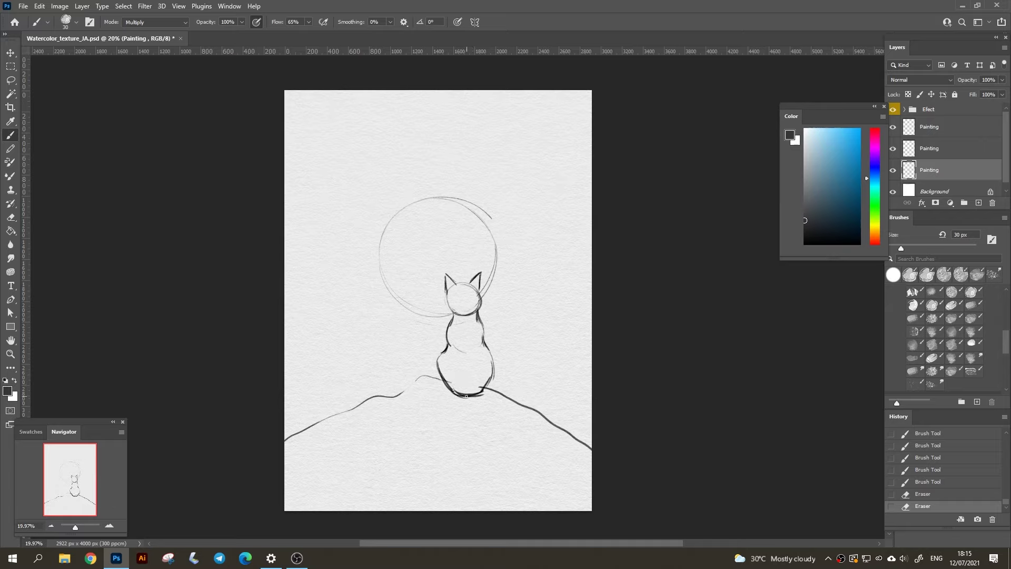
pyautogui.moveTo(514, 430); pyautogui.dragTo(529, 466)
pyautogui.hotkey('ctrl', 'z')
pyautogui.moveTo(472, 409)
pyautogui.mouseDown()
pyautogui.moveTo(540, 429)
pyautogui.moveTo(473, 398)
pyautogui.moveTo(544, 432)
pyautogui.mouseUp()
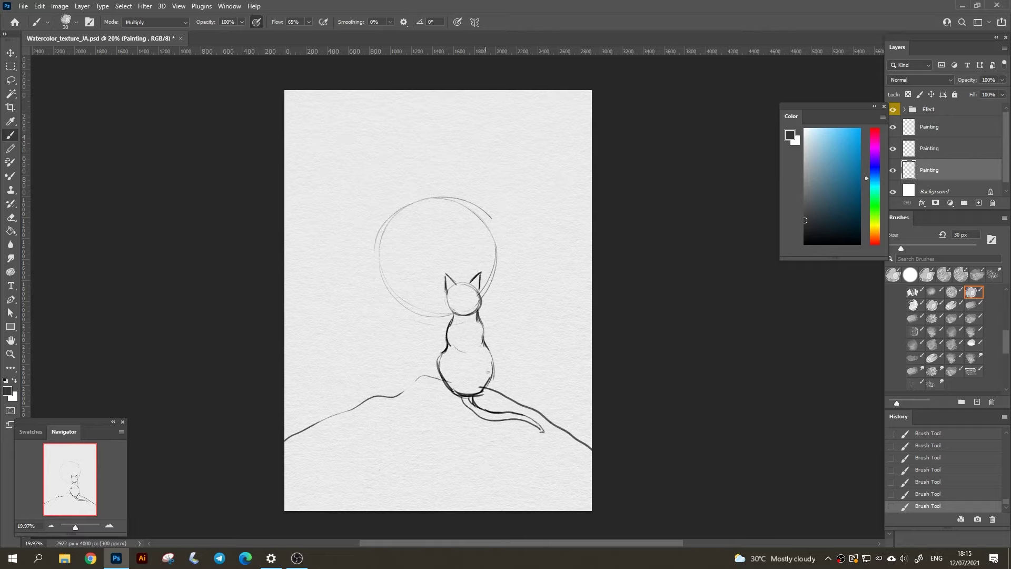
pyautogui.click(1002, 94)
pyautogui.moveTo(1005, 106); pyautogui.dragTo(975, 115)
# Move the sketch layer up and wash light blue around the moon with a 142 px brush
pyautogui.moveTo(938, 169); pyautogui.dragTo(938, 138)
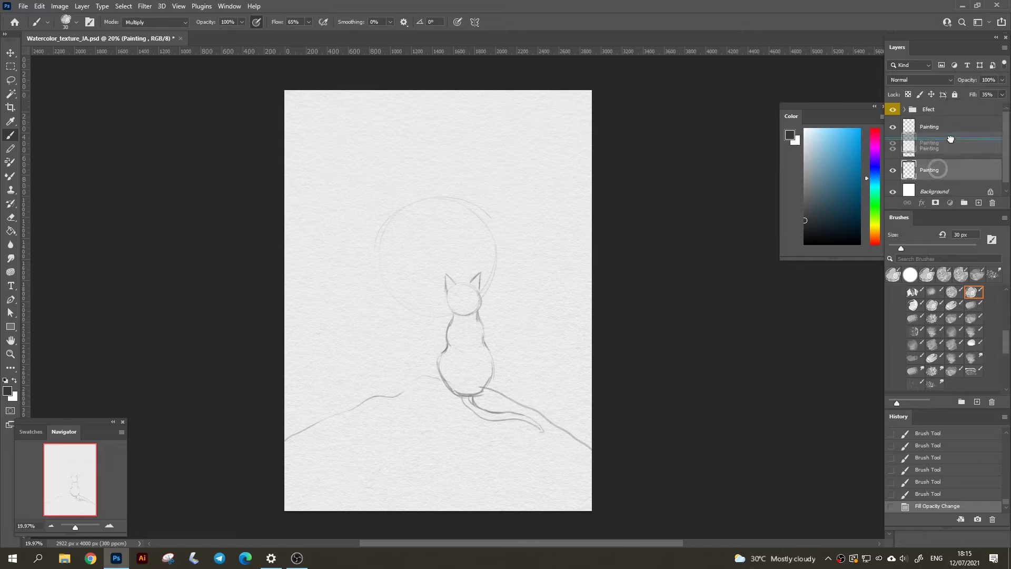
pyautogui.moveTo(380, 263)
pyautogui.mouseDown()
pyautogui.moveTo(334, 189)
pyautogui.moveTo(392, 180)
pyautogui.moveTo(415, 321)
pyautogui.moveTo(337, 277)
pyautogui.moveTo(411, 337)
pyautogui.moveTo(506, 210)
pyautogui.moveTo(451, 158)
pyautogui.moveTo(361, 100)
pyautogui.moveTo(291, 136)
pyautogui.moveTo(316, 176)
pyautogui.moveTo(309, 293)
pyautogui.moveTo(293, 334)
pyautogui.moveTo(380, 353)
pyautogui.moveTo(296, 406)
pyautogui.moveTo(406, 242)
pyautogui.moveTo(424, 266)
pyautogui.moveTo(388, 266)
pyautogui.moveTo(420, 199)
pyautogui.moveTo(408, 298)
pyautogui.mouseUp()
pyautogui.moveTo(526, 208)
pyautogui.mouseDown()
pyautogui.moveTo(602, 251)
pyautogui.moveTo(510, 275)
pyautogui.moveTo(533, 189)
pyautogui.moveTo(397, 136)
pyautogui.moveTo(397, 321)
pyautogui.moveTo(421, 348)
pyautogui.moveTo(484, 316)
pyautogui.moveTo(575, 350)
pyautogui.moveTo(495, 368)
pyautogui.moveTo(510, 383)
pyautogui.moveTo(464, 364)
pyautogui.moveTo(585, 416)
pyautogui.mouseUp()
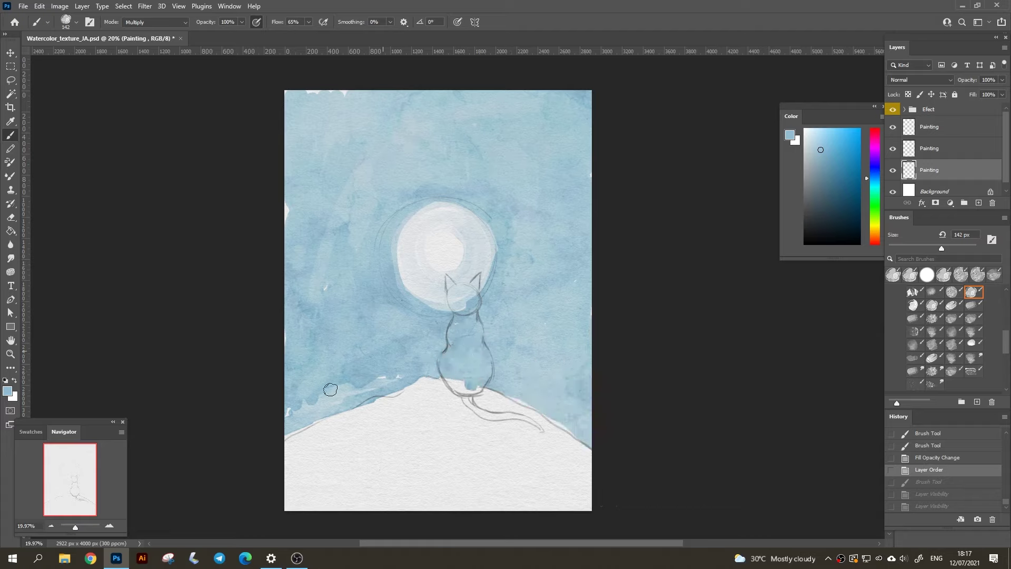
# Deepen the sky with streaky darker blue strokes along the left and right hill lines
pyautogui.moveTo(289, 421)
pyautogui.mouseDown()
pyautogui.moveTo(361, 383)
pyautogui.moveTo(389, 390)
pyautogui.moveTo(369, 359)
pyautogui.moveTo(343, 348)
pyautogui.moveTo(316, 369)
pyautogui.moveTo(314, 410)
pyautogui.moveTo(421, 363)
pyautogui.moveTo(390, 326)
pyautogui.moveTo(327, 316)
pyautogui.moveTo(321, 296)
pyautogui.moveTo(290, 326)
pyautogui.moveTo(332, 258)
pyautogui.moveTo(363, 295)
pyautogui.moveTo(424, 334)
pyautogui.moveTo(361, 252)
pyautogui.mouseUp()
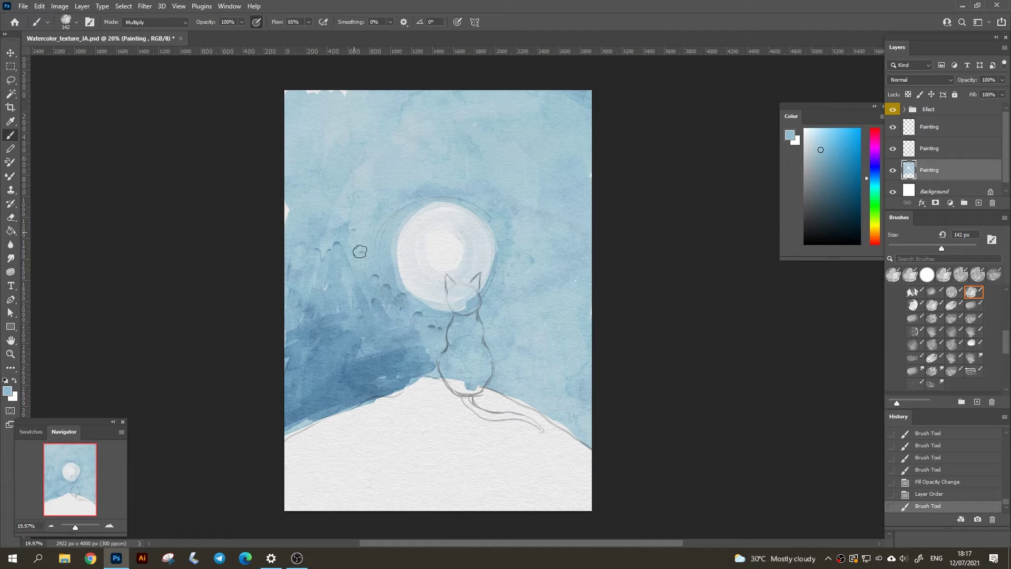
pyautogui.moveTo(432, 325)
pyautogui.mouseDown()
pyautogui.moveTo(361, 289)
pyautogui.moveTo(288, 215)
pyautogui.moveTo(318, 189)
pyautogui.mouseUp()
pyautogui.moveTo(514, 369)
pyautogui.mouseDown()
pyautogui.moveTo(580, 359)
pyautogui.moveTo(585, 401)
pyautogui.moveTo(577, 330)
pyautogui.moveTo(582, 348)
pyautogui.moveTo(537, 332)
pyautogui.moveTo(493, 364)
pyautogui.moveTo(537, 367)
pyautogui.mouseUp()
pyautogui.moveTo(596, 335); pyautogui.dragTo(537, 295)
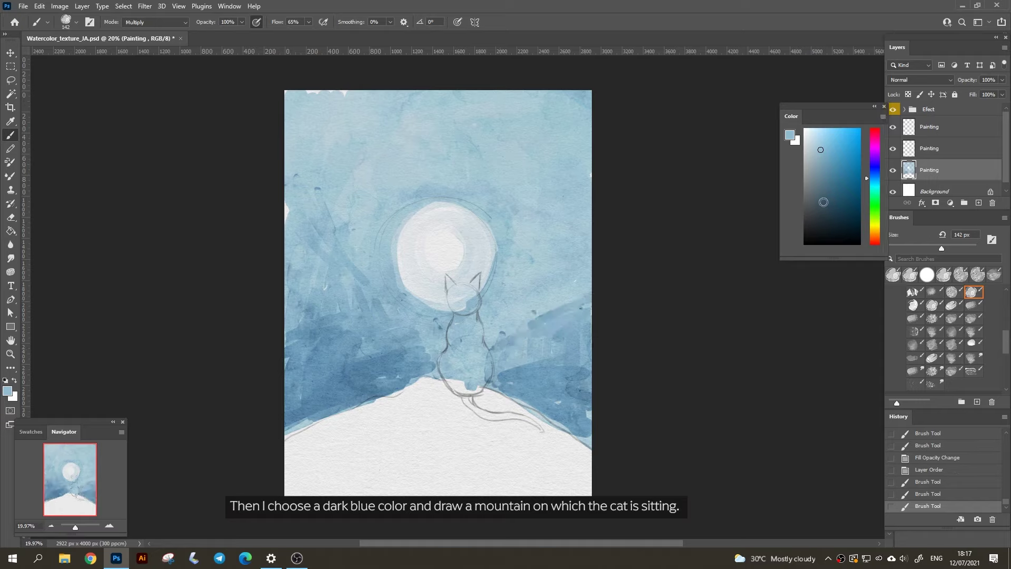
# Pick a dark blue and paint the hill's lower-left area and left slope under the cat
pyautogui.click(823, 203)
pyautogui.click(869, 180)
pyautogui.moveTo(429, 450)
pyautogui.mouseDown()
pyautogui.moveTo(362, 417)
pyautogui.moveTo(433, 390)
pyautogui.moveTo(568, 519)
pyautogui.moveTo(459, 417)
pyautogui.moveTo(524, 491)
pyautogui.moveTo(516, 481)
pyautogui.mouseUp()
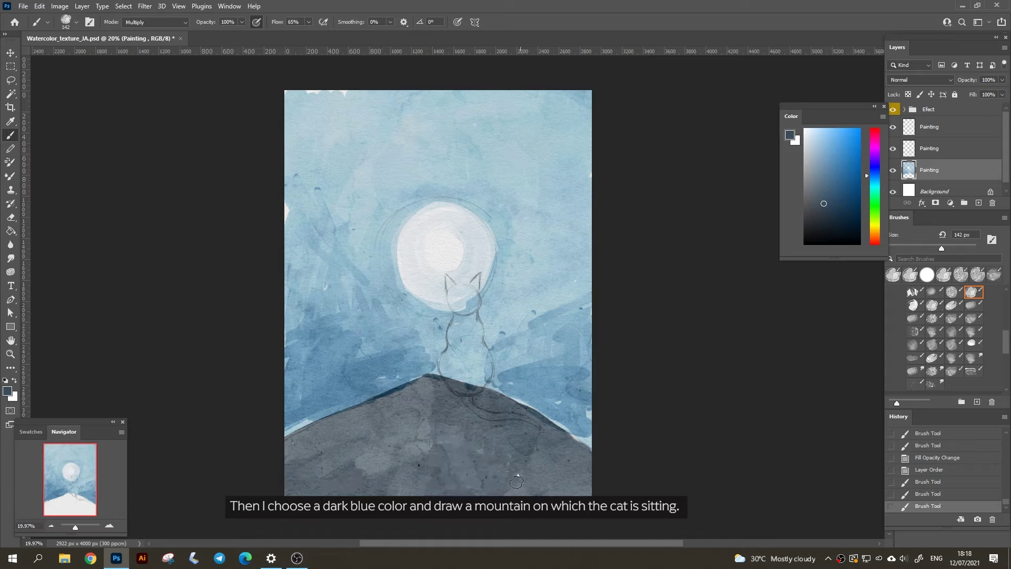
pyautogui.moveTo(389, 407)
pyautogui.mouseDown()
pyautogui.moveTo(290, 476)
pyautogui.moveTo(379, 416)
pyautogui.moveTo(400, 464)
pyautogui.moveTo(526, 487)
pyautogui.moveTo(431, 508)
pyautogui.mouseUp()
# Smudge the hill's dark strokes and its left and right edges with a 44 px, 18% Smudge tool
pyautogui.press('r')
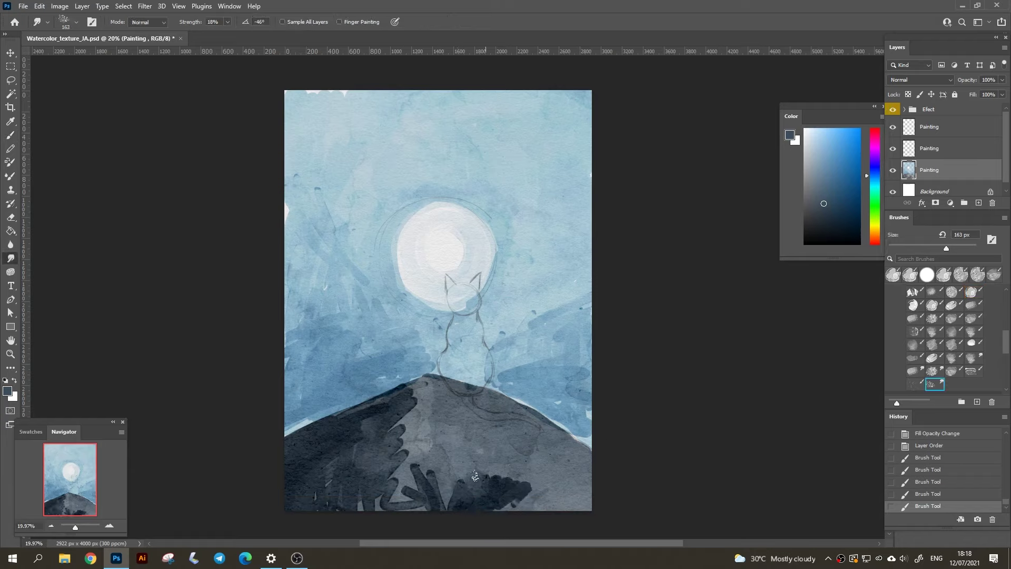
pyautogui.moveTo(416, 470)
pyautogui.mouseDown()
pyautogui.moveTo(395, 474)
pyautogui.moveTo(414, 406)
pyautogui.moveTo(401, 385)
pyautogui.mouseUp()
pyautogui.moveTo(527, 482); pyautogui.dragTo(514, 487)
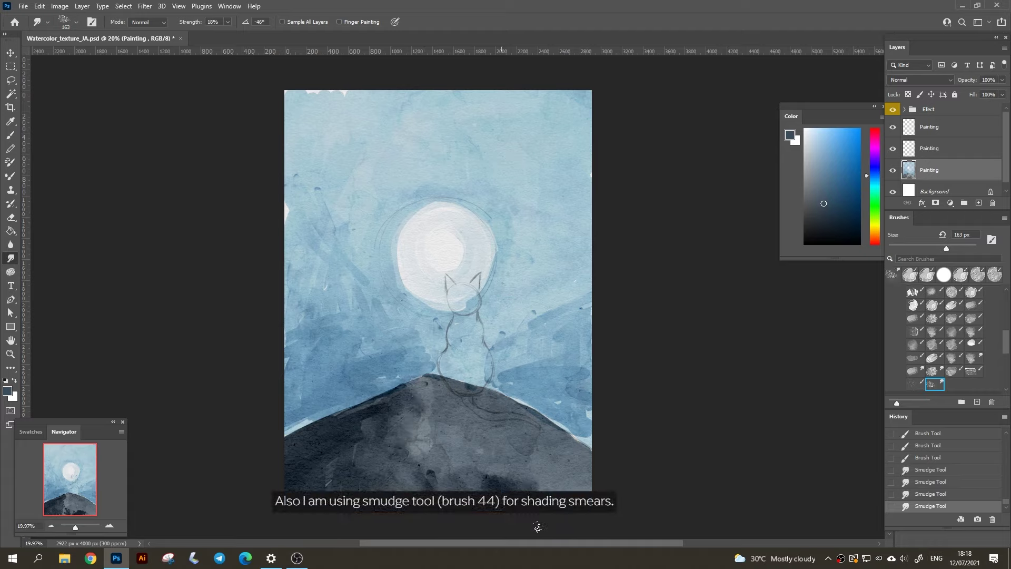
pyautogui.moveTo(512, 539); pyautogui.dragTo(287, 545)
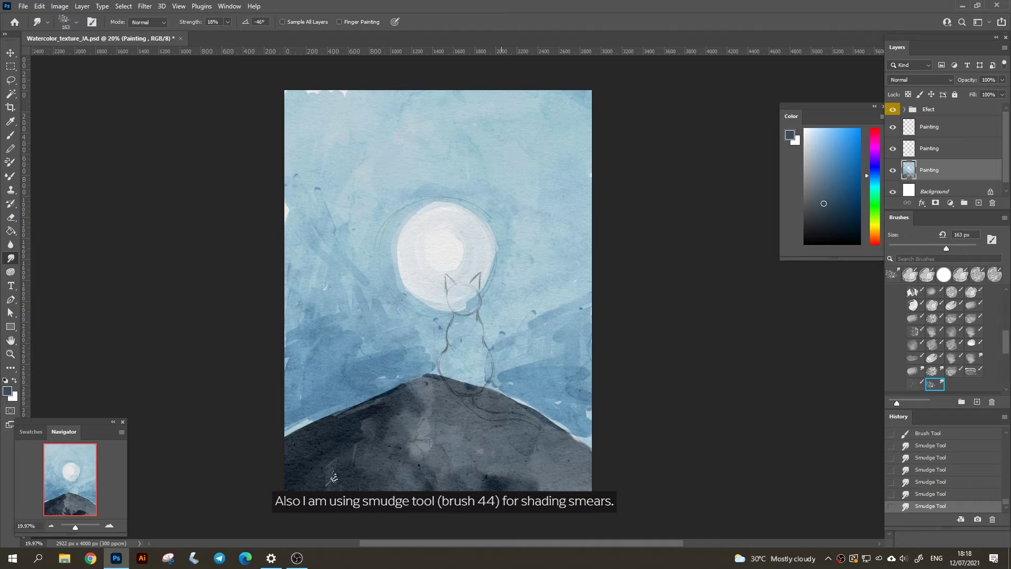
pyautogui.moveTo(333, 477); pyautogui.dragTo(392, 489)
pyautogui.moveTo(342, 420); pyautogui.dragTo(285, 438)
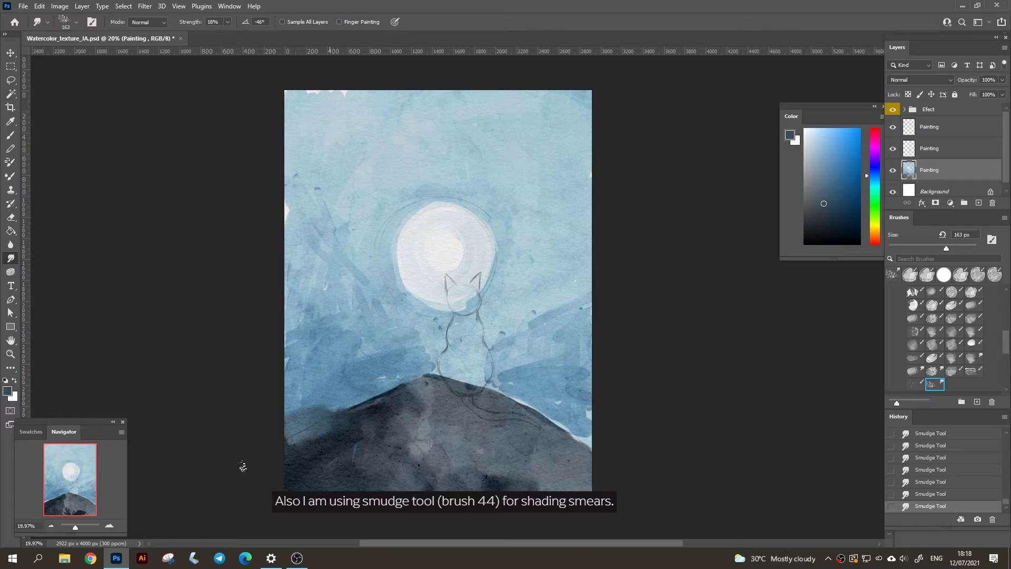
pyautogui.moveTo(562, 433); pyautogui.dragTo(570, 444)
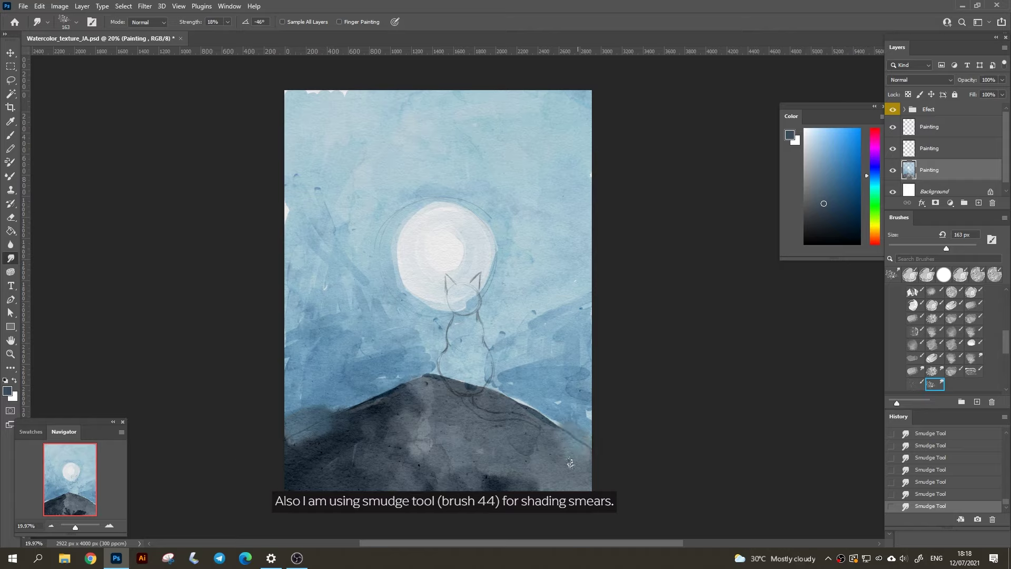
# Paint the cat's body, head and tail as a dark silhouette with a 66 px brush
pyautogui.press('b')
pyautogui.click(832, 222)
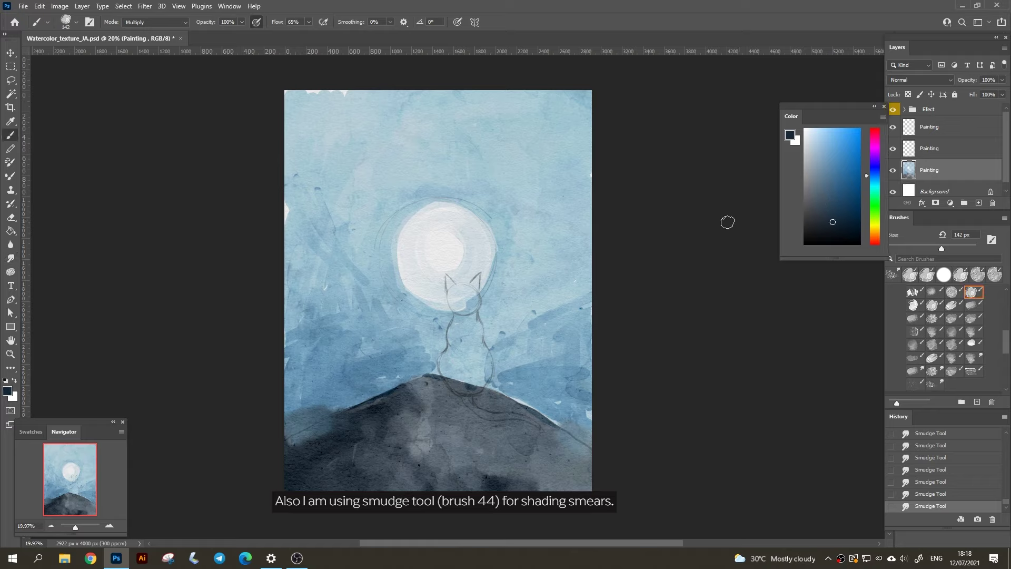
pyautogui.moveTo(942, 248); pyautogui.dragTo(919, 248)
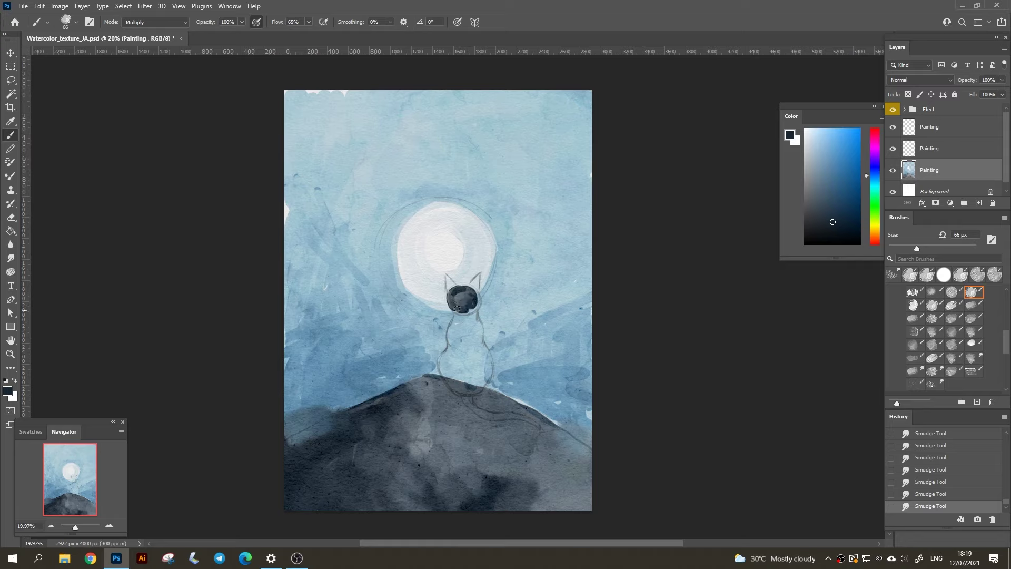
pyautogui.moveTo(477, 308)
pyautogui.mouseDown()
pyautogui.moveTo(473, 342)
pyautogui.moveTo(452, 343)
pyautogui.moveTo(459, 381)
pyautogui.moveTo(490, 348)
pyautogui.moveTo(478, 371)
pyautogui.mouseUp()
pyautogui.moveTo(475, 332)
pyautogui.mouseDown()
pyautogui.moveTo(449, 280)
pyautogui.moveTo(464, 308)
pyautogui.mouseUp()
pyautogui.moveTo(459, 389); pyautogui.dragTo(507, 418)
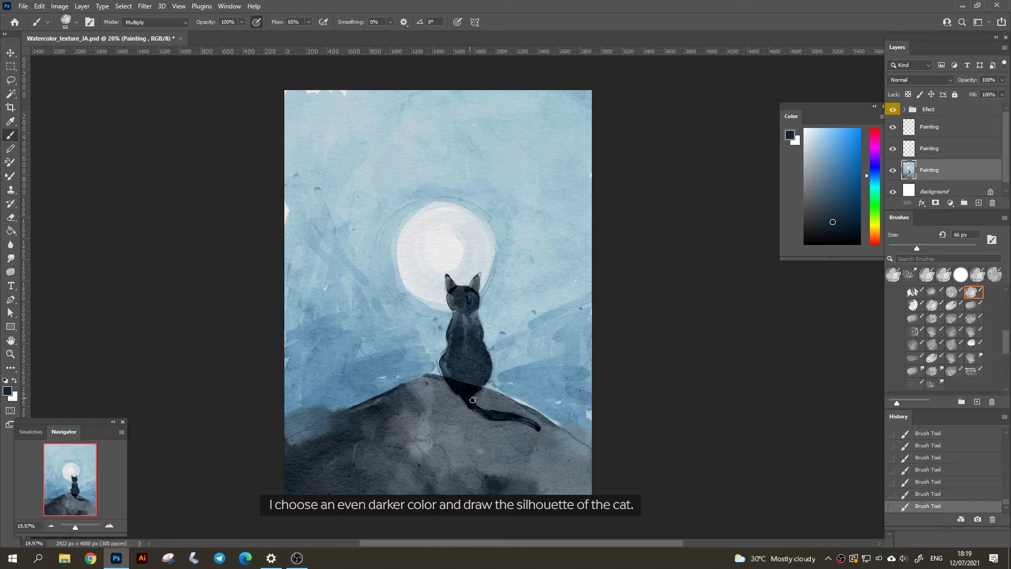
# Smudge the cat's body, tail and the nearby rock with the smudge preset
pyautogui.click(935, 384)
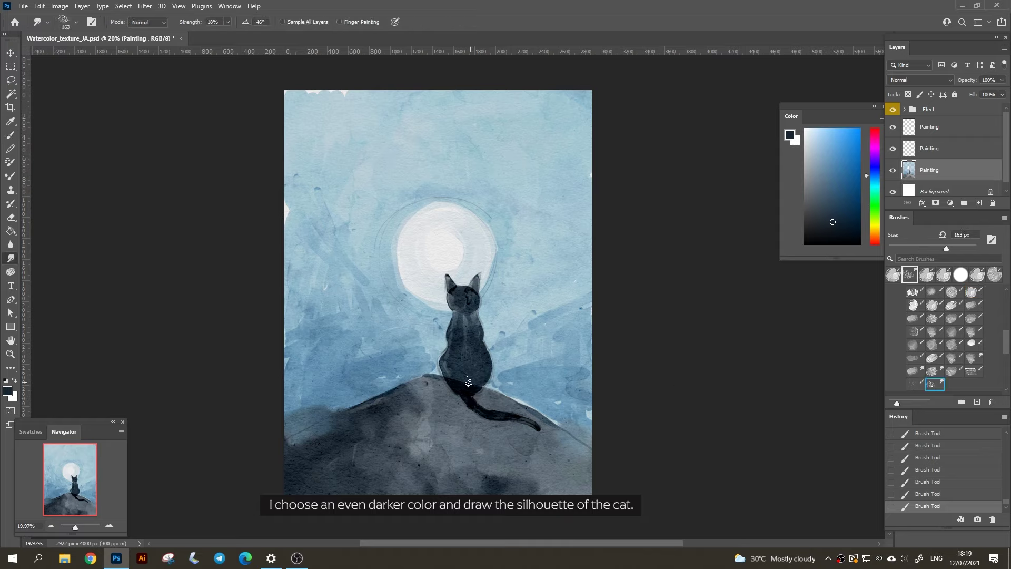
pyautogui.moveTo(469, 367)
pyautogui.mouseDown()
pyautogui.moveTo(468, 387)
pyautogui.moveTo(461, 363)
pyautogui.moveTo(471, 382)
pyautogui.mouseUp()
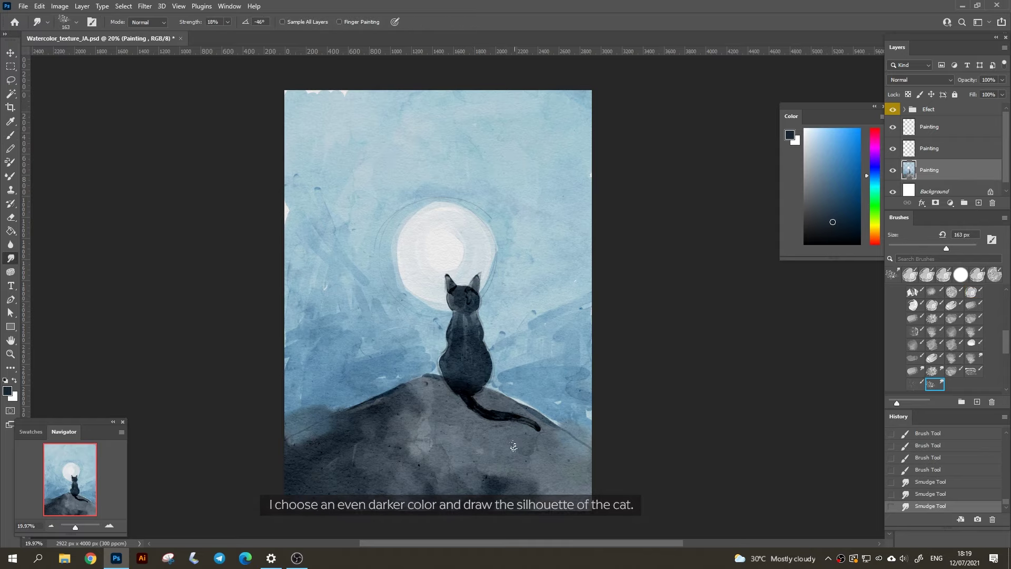
pyautogui.moveTo(498, 414)
pyautogui.mouseDown()
pyautogui.moveTo(519, 410)
pyautogui.moveTo(527, 441)
pyautogui.mouseUp()
pyautogui.moveTo(513, 443); pyautogui.dragTo(501, 445)
pyautogui.moveTo(490, 447); pyautogui.dragTo(477, 450)
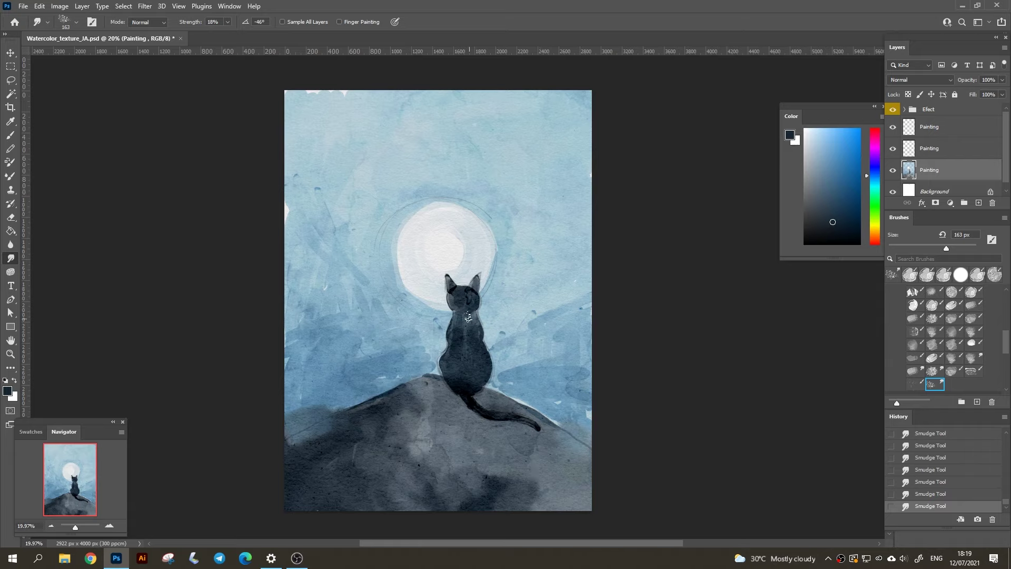
# Hide the sketch layer and smudge the moon's outline into a glow, softening the rock and cat edges
pyautogui.click(893, 148)
pyautogui.moveTo(510, 394)
pyautogui.mouseDown()
pyautogui.moveTo(548, 419)
pyautogui.moveTo(590, 416)
pyautogui.mouseUp()
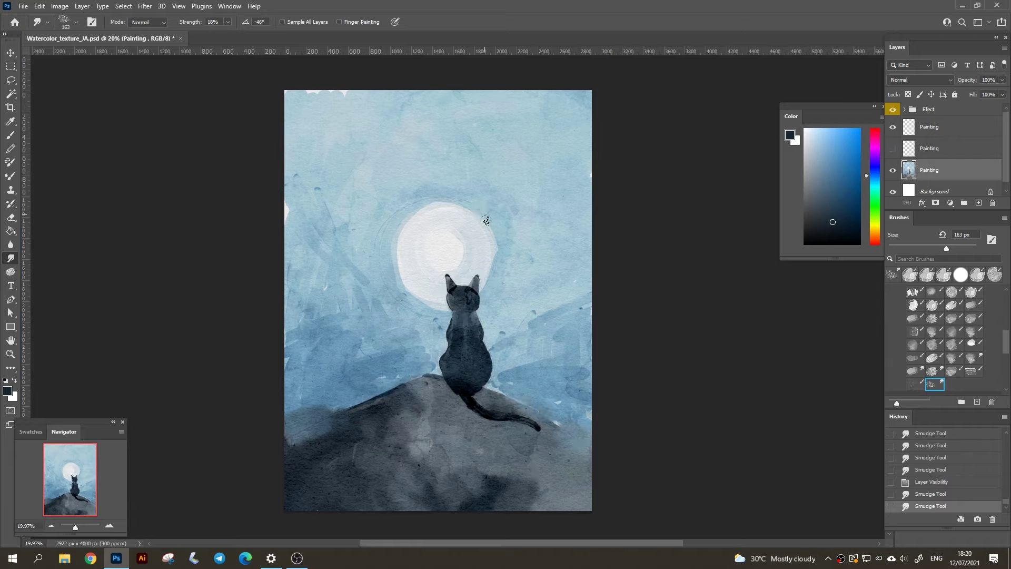
pyautogui.moveTo(495, 248)
pyautogui.mouseDown()
pyautogui.moveTo(487, 221)
pyautogui.moveTo(427, 210)
pyautogui.moveTo(390, 247)
pyautogui.moveTo(403, 295)
pyautogui.mouseUp()
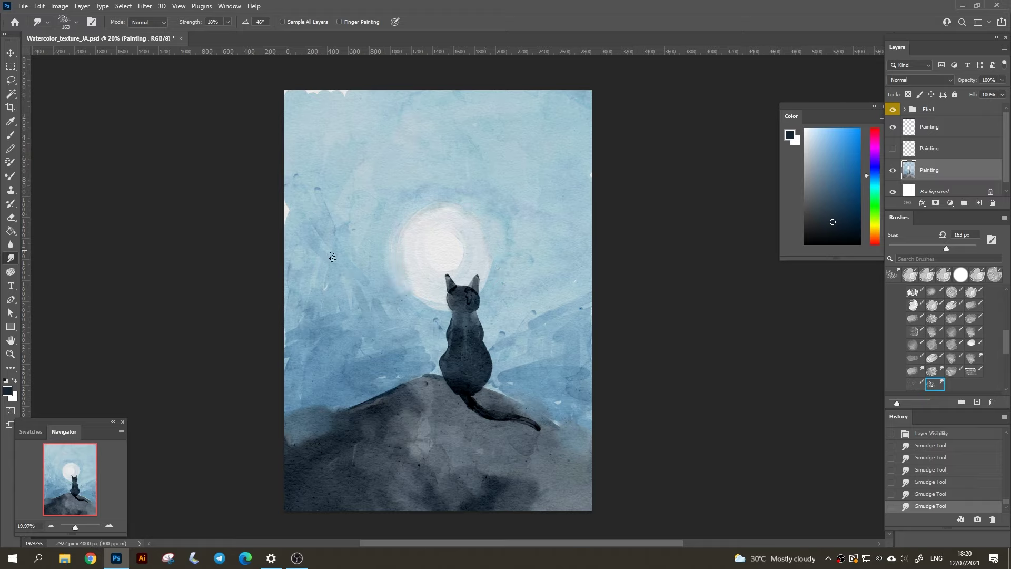
pyautogui.moveTo(305, 207); pyautogui.dragTo(280, 241)
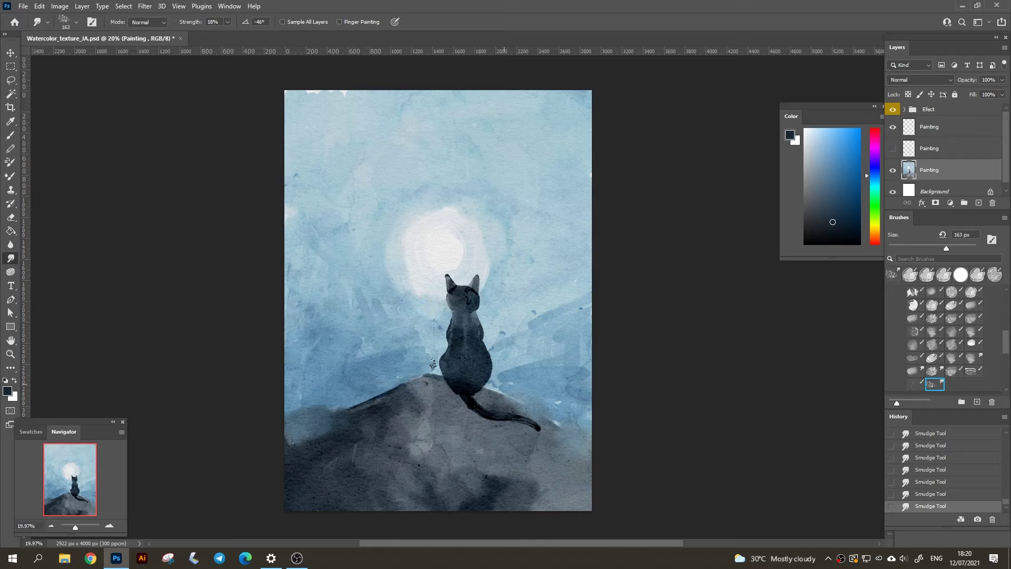
pyautogui.moveTo(443, 363); pyautogui.dragTo(490, 394)
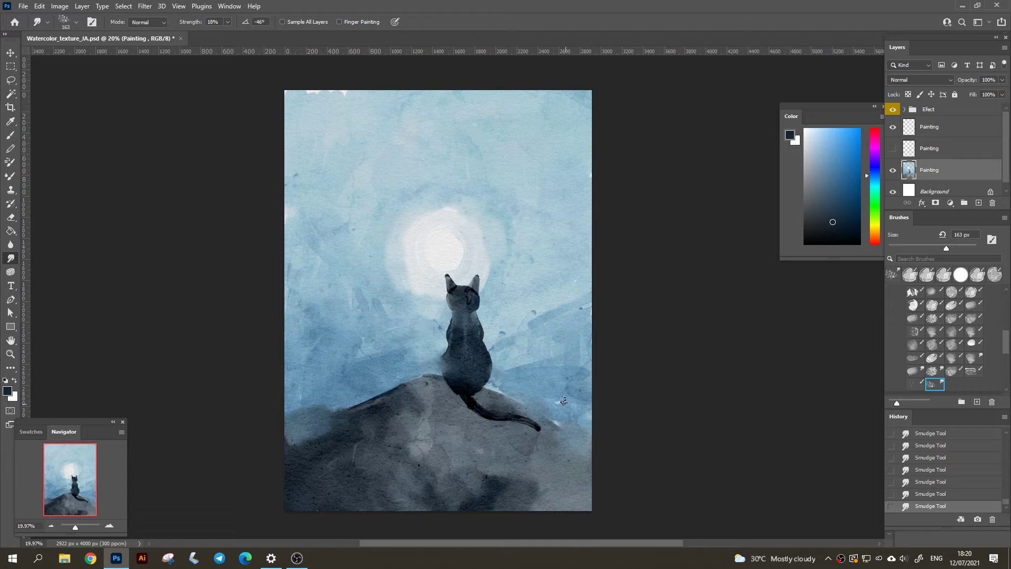
# On a new layer, paint three small dark birds beside the moon with a 27 px brush
pyautogui.click(979, 205)
pyautogui.press('b')
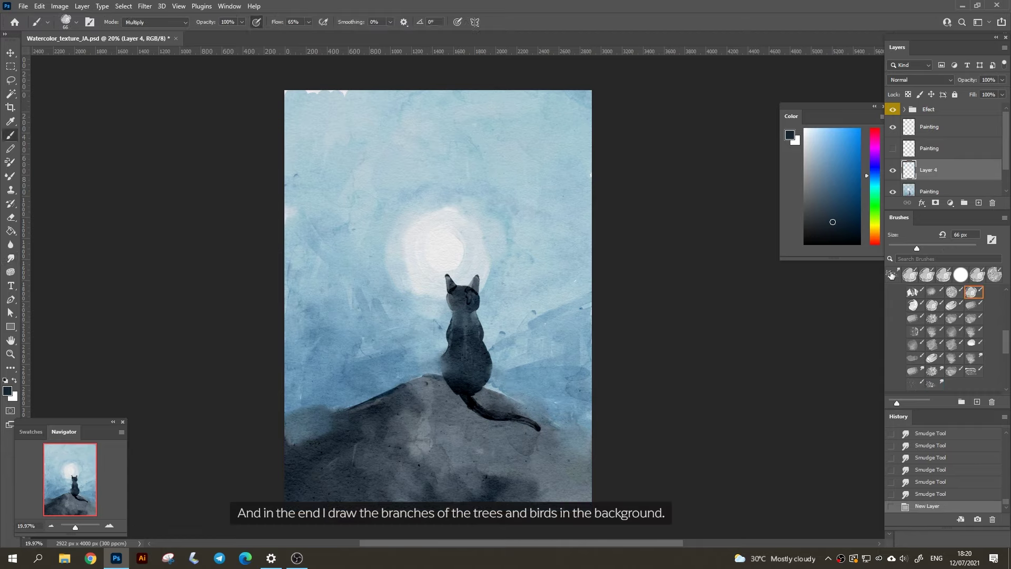
pyautogui.moveTo(917, 248); pyautogui.dragTo(900, 248)
pyautogui.moveTo(418, 221); pyautogui.dragTo(424, 229)
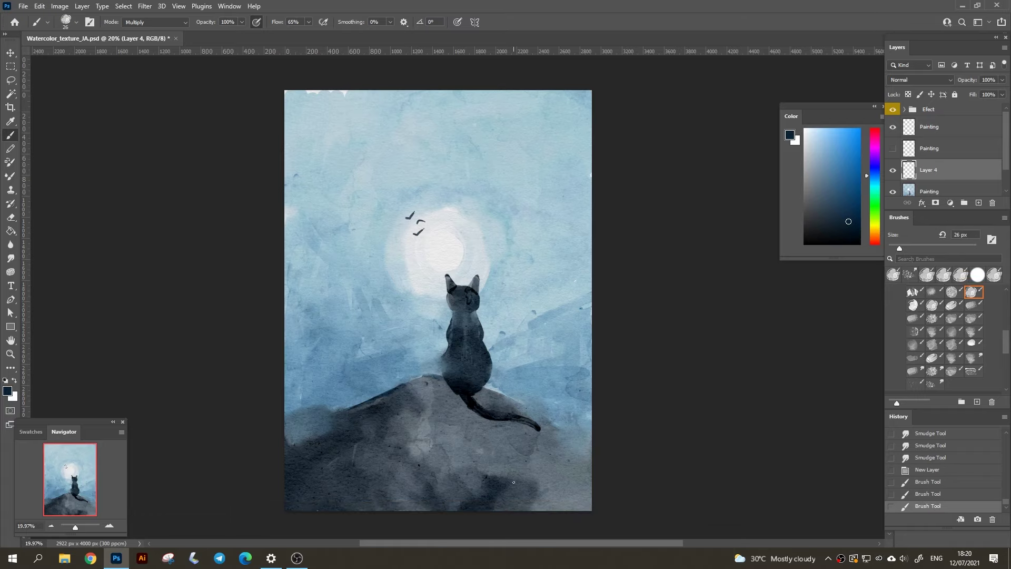
pyautogui.click(979, 203)
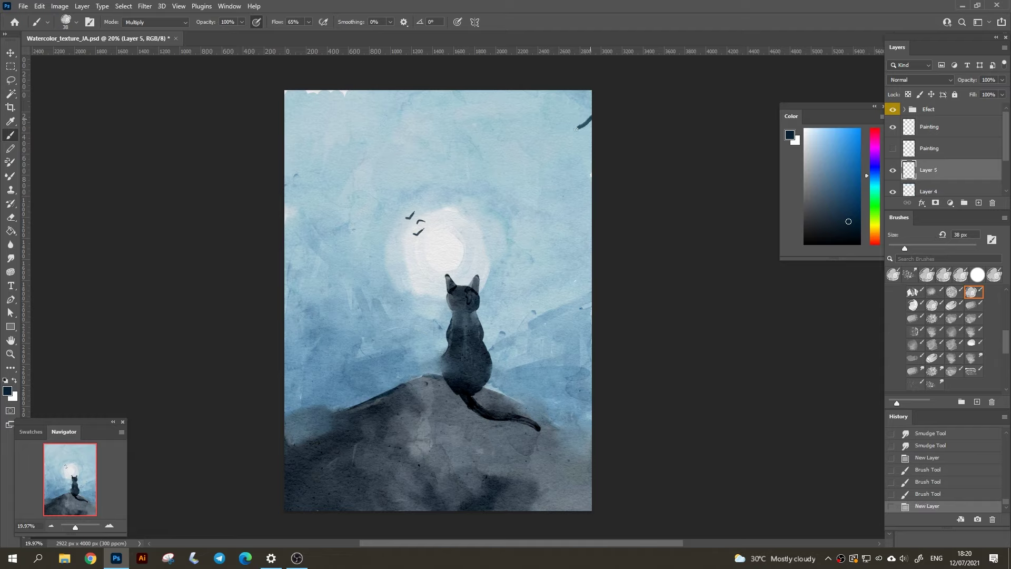
# Paint thin bare branches from the top-right and left edges, plus a hanging twig, with a 38 px brush
pyautogui.moveTo(577, 129)
pyautogui.mouseDown()
pyautogui.moveTo(516, 183)
pyautogui.moveTo(504, 223)
pyautogui.moveTo(462, 203)
pyautogui.mouseUp()
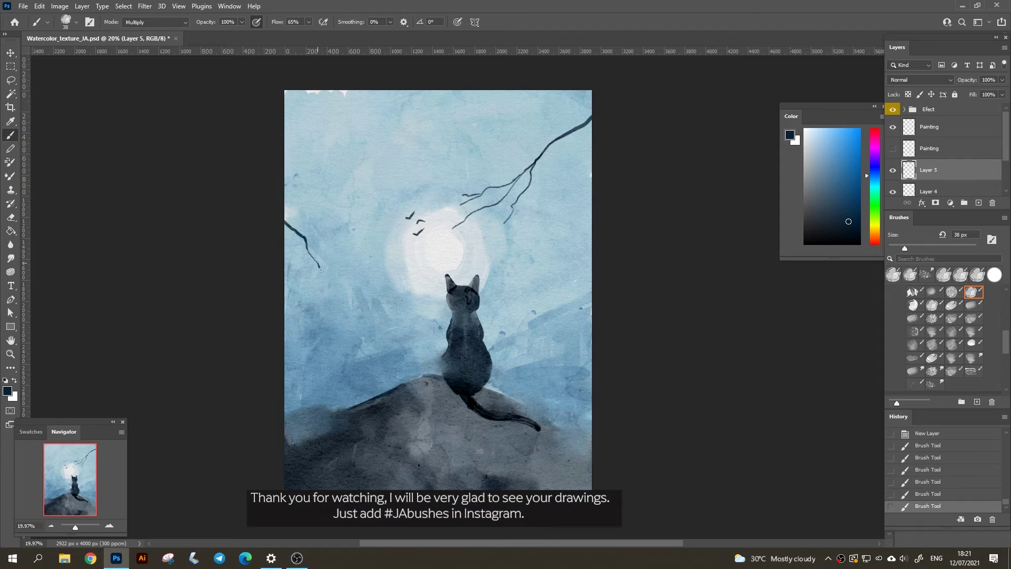
pyautogui.moveTo(321, 270); pyautogui.dragTo(358, 298)
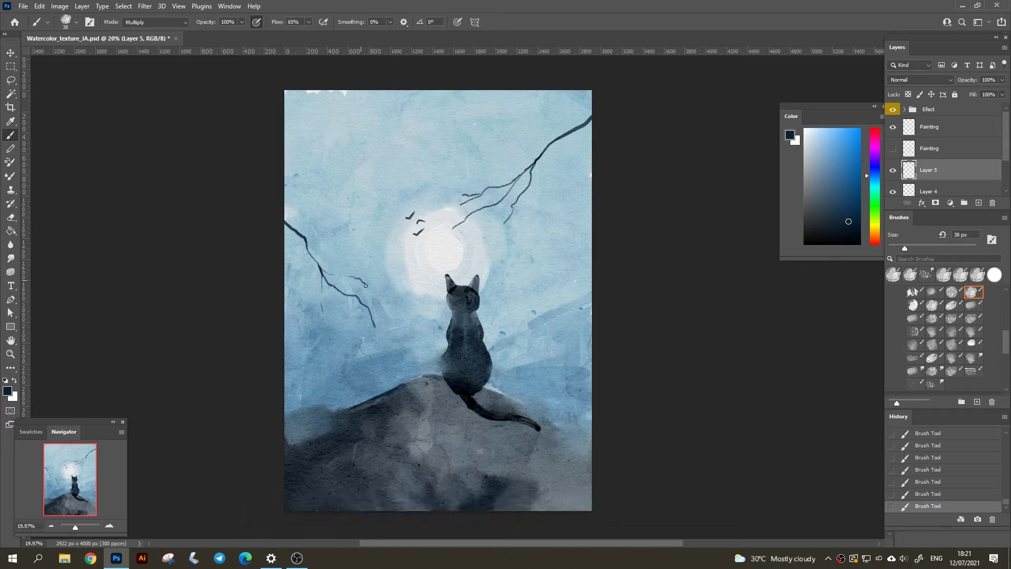
pyautogui.moveTo(479, 211); pyautogui.dragTo(476, 241)
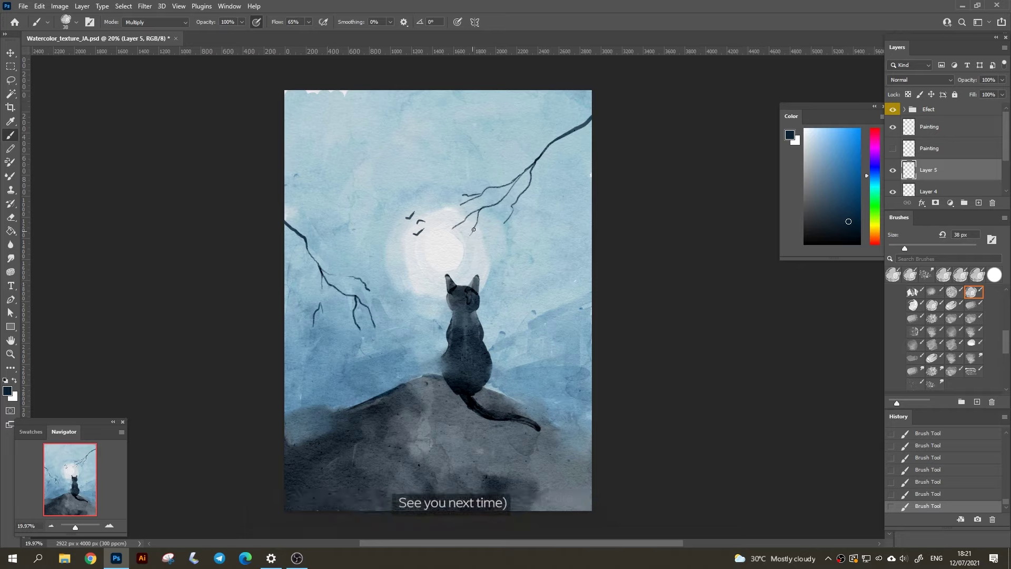